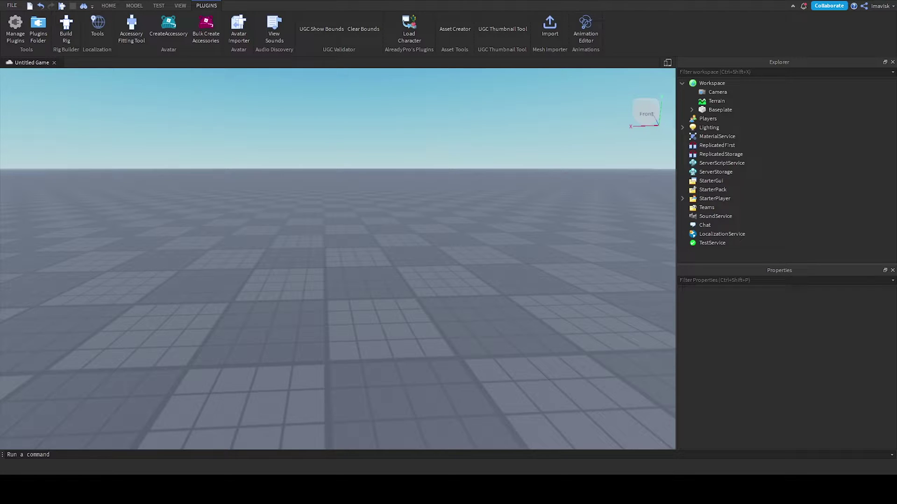
Step: Insert an R15 Block Rig and set its origin position to 0, 3, 0
left_click(66, 29)
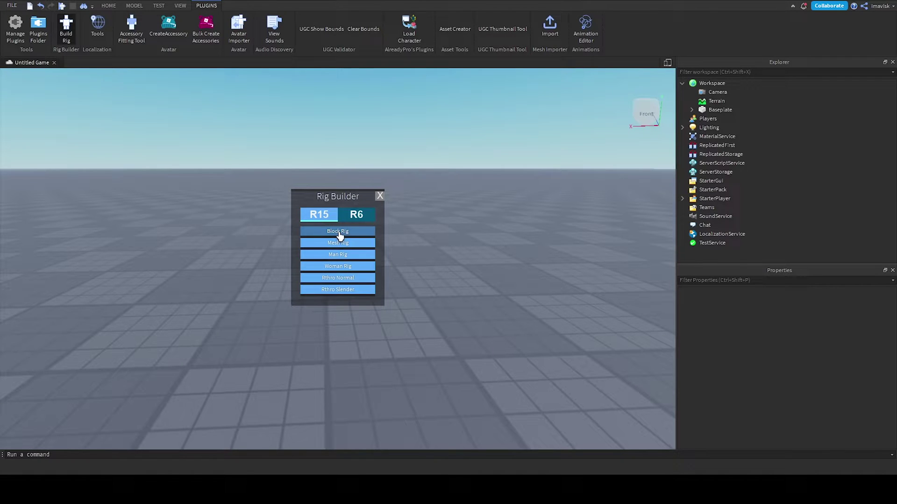
left_click(338, 232)
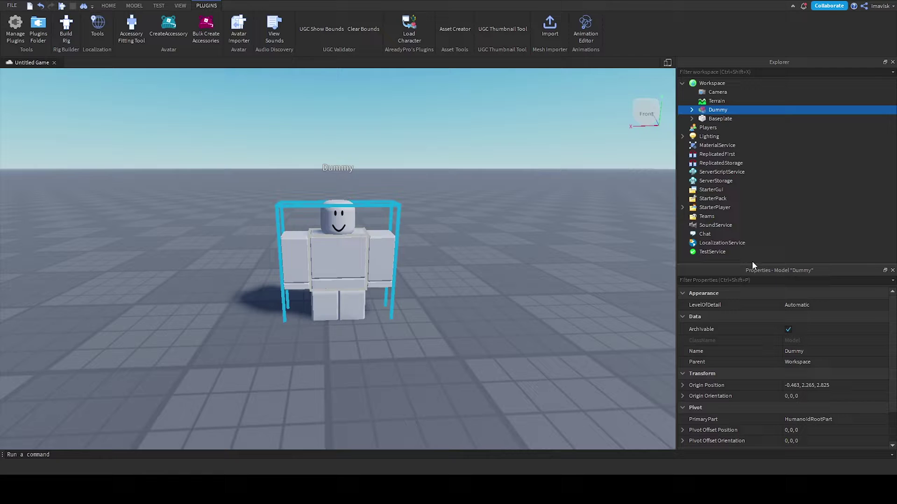
left_click(806, 386)
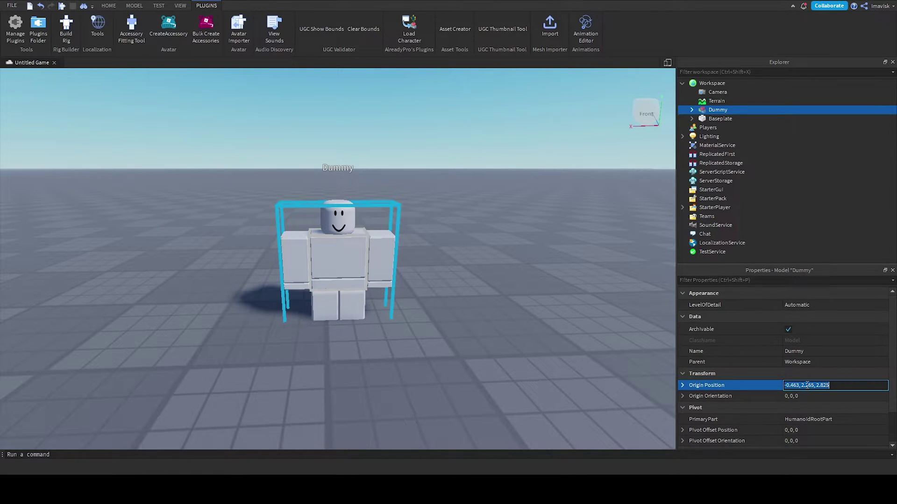
left_click_drag(345, 288, 364, 324)
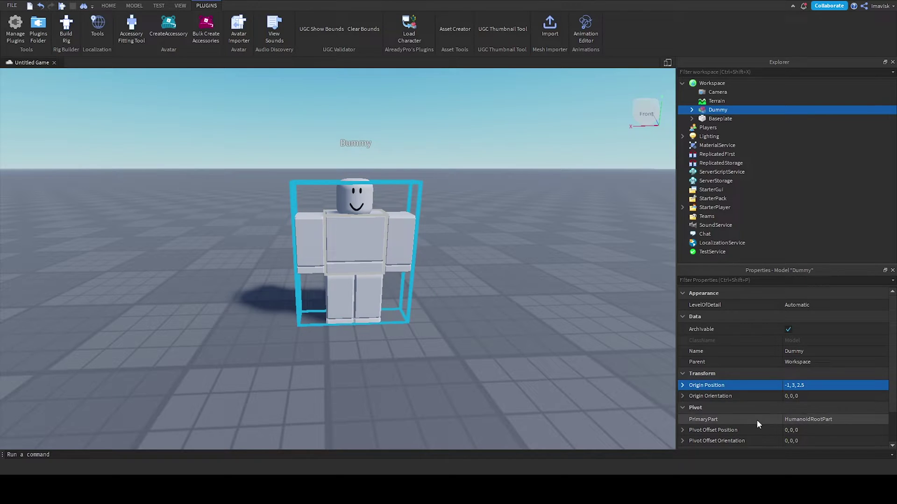
left_click(795, 383)
type("0,")
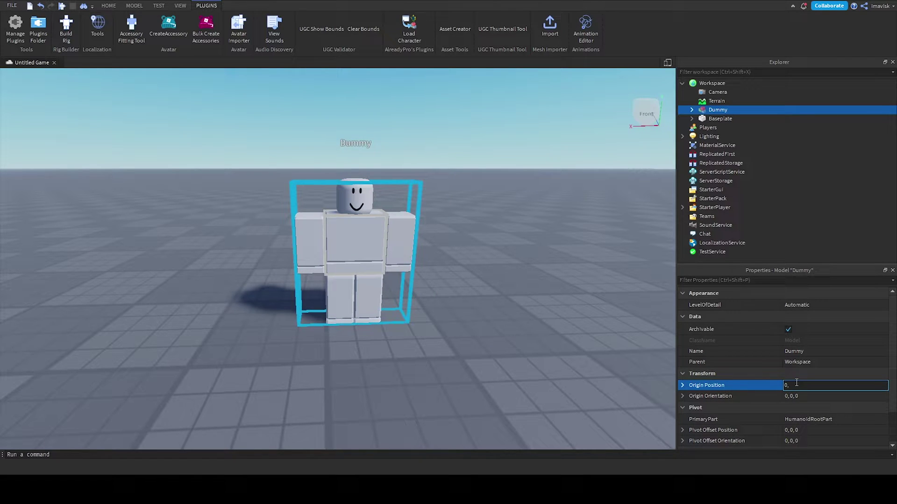
type("3,0")
key("Return")
type("0,3,0")
key("Return")
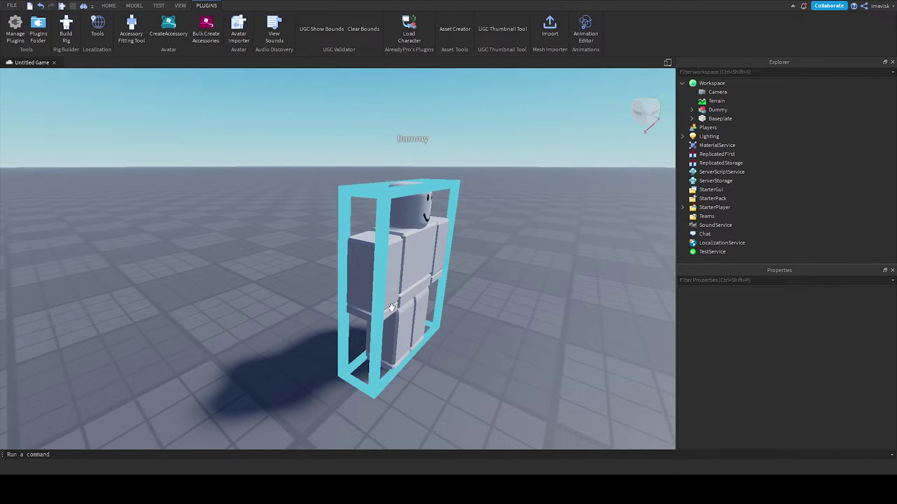
Step: Select the Dummy rig and check its placement above the baseplate
left_click(391, 307)
right_click_drag(444, 323, 561, 322)
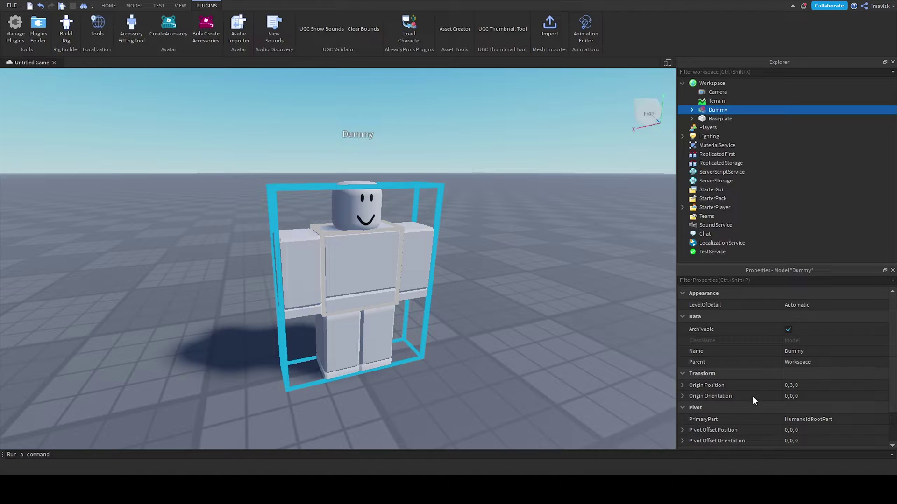
double_click(719, 110)
left_click(382, 233)
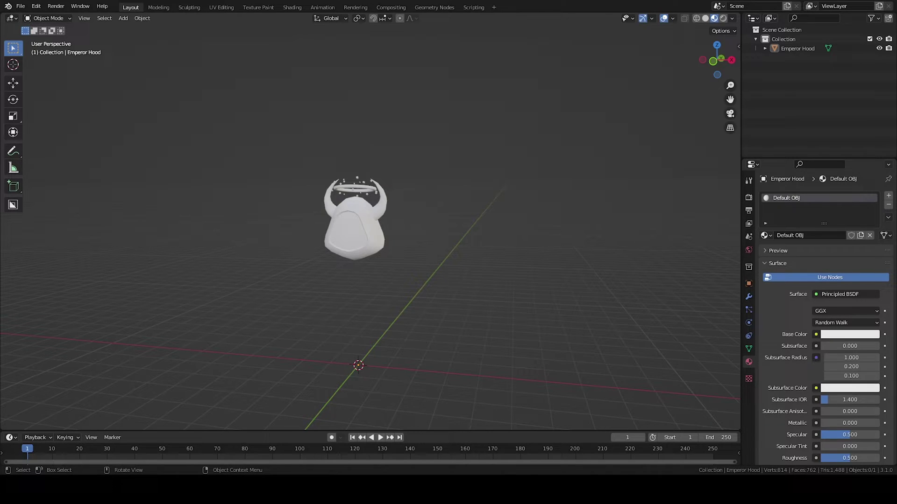
Step: Switch to Blender and import the block rig as a Wavefront OBJ beside the Emperor Hood
left_click(21, 6)
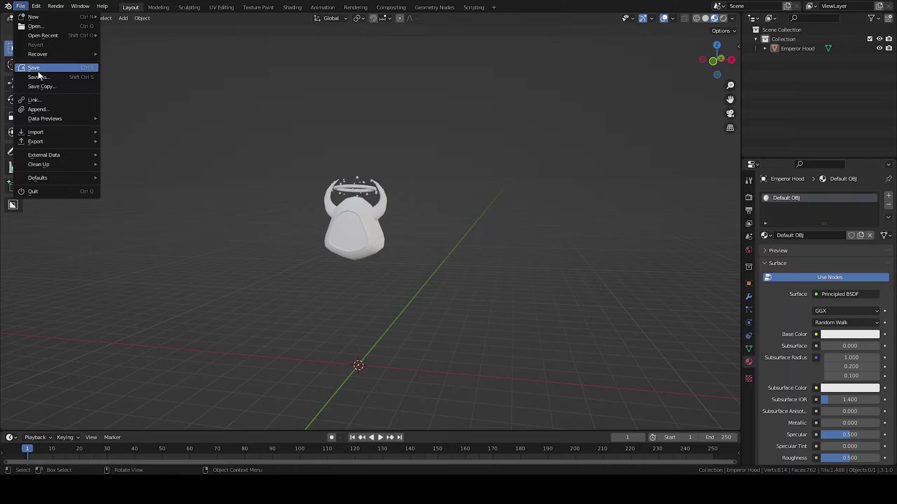
mouse_move(47, 134)
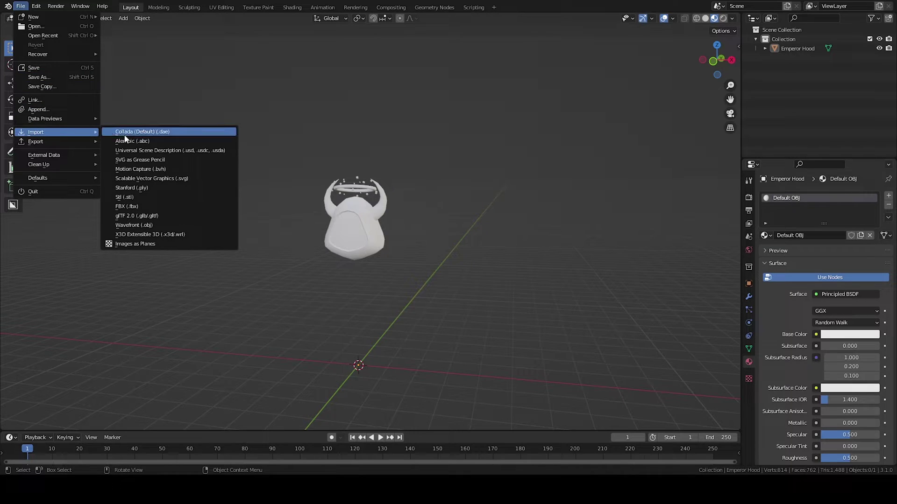
left_click(145, 223)
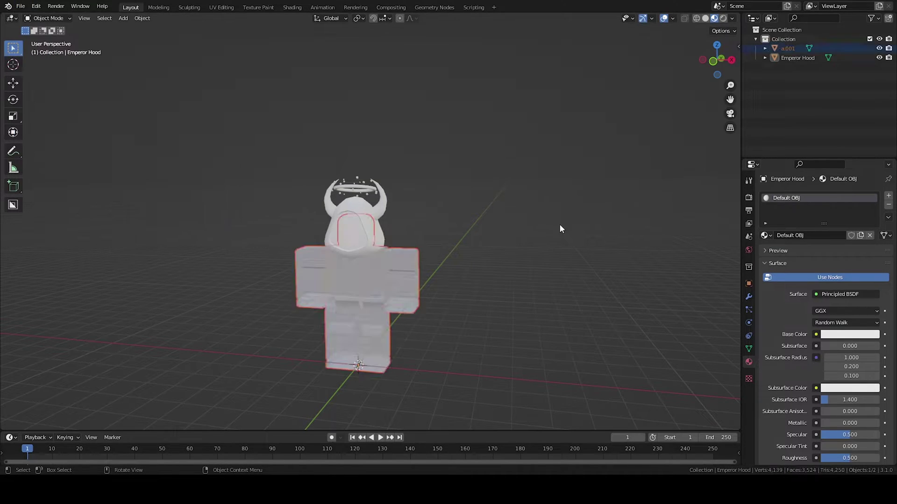
left_click(560, 229)
Step: Move the Emperor Hood along the X axis away from the rig's head
middle_click_drag(393, 227, 414, 227)
left_click(393, 218)
key("g")
key("y")
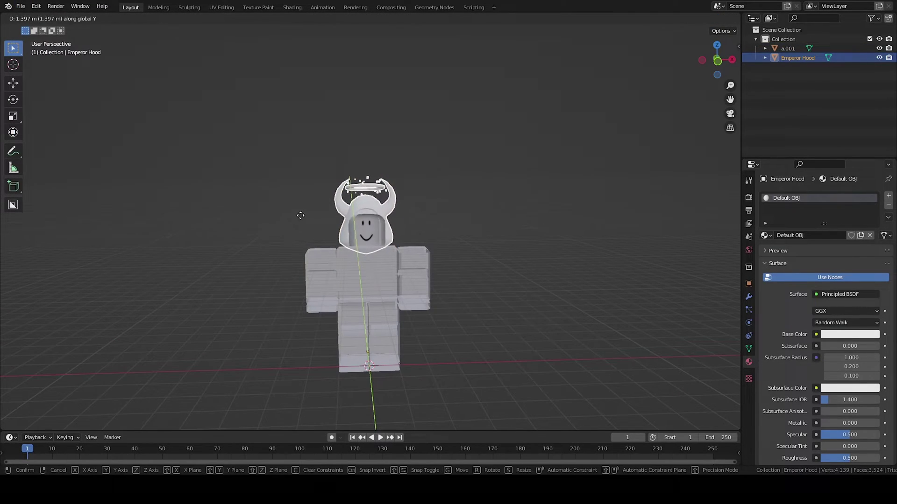
key("x")
left_click(150, 216)
middle_click_drag(202, 227, 320, 214, "shift")
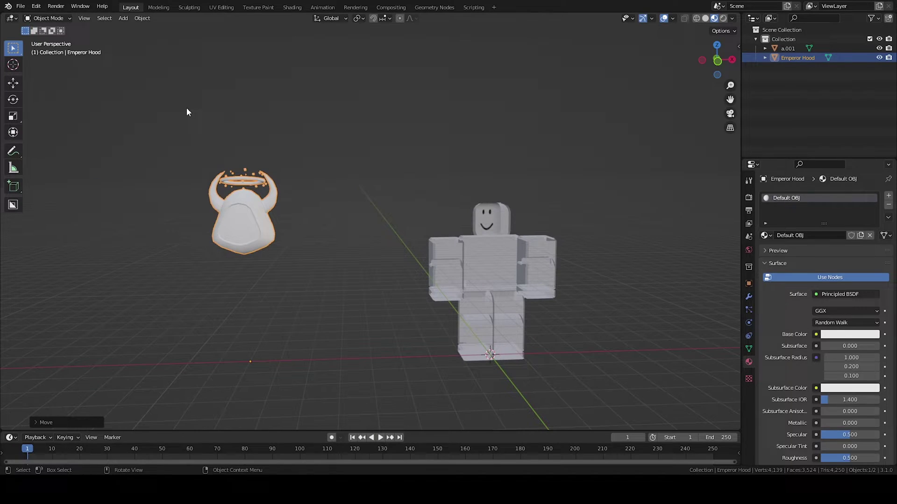
Step: Apply Geometry to Origin to the displaced Emperor Hood
left_click(143, 18)
mouse_move(158, 39)
left_click(255, 38)
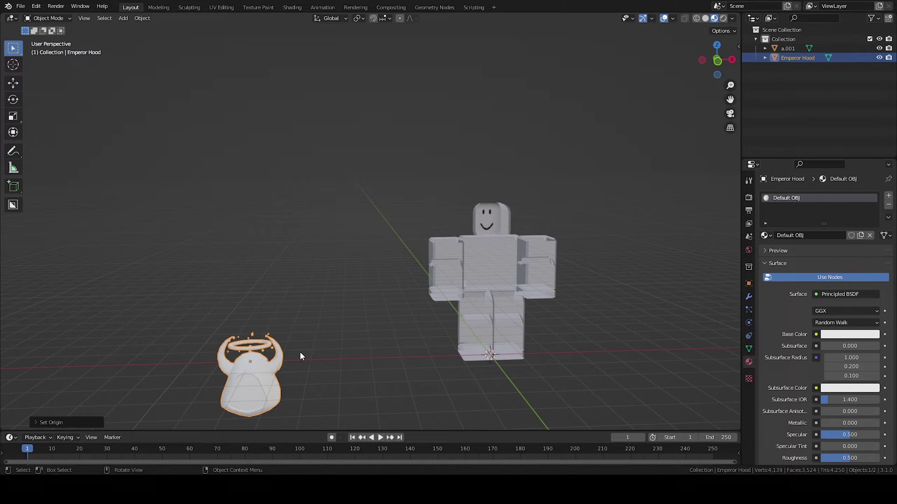
Step: Move the Emperor Hood freely to a spot above and behind the rig, and rotate it about 75° around Z
key("g")
left_click(261, 114)
middle_click_drag(322, 148, 188, 242)
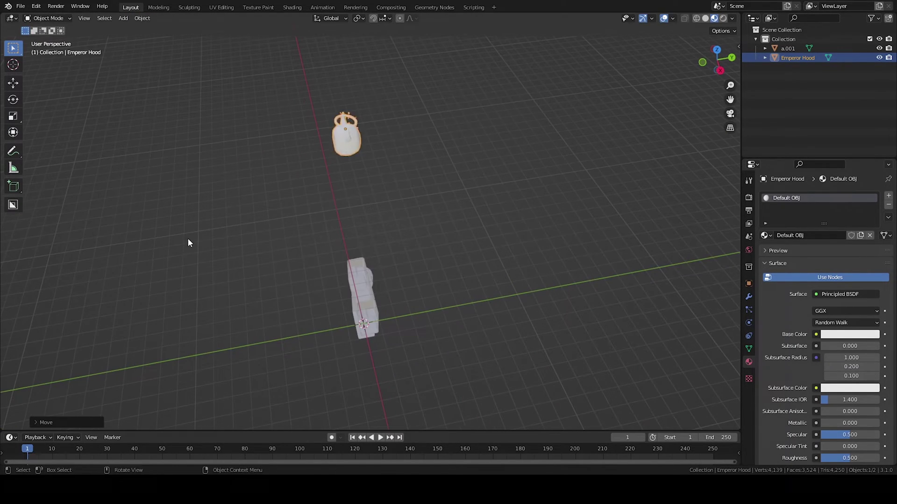
key("g")
left_click(533, 183)
key("r")
key("z")
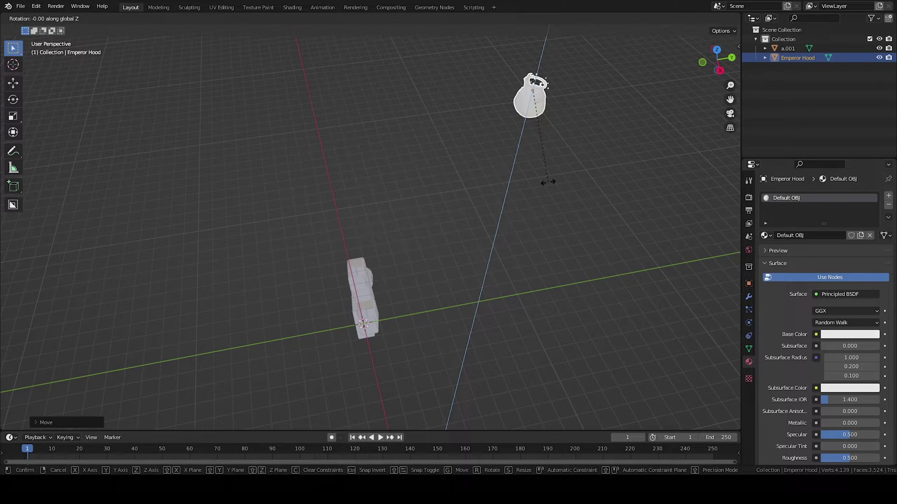
type("90")
key("Return")
left_click(549, 181)
Step: Turn off Show Backface in the imported rig's material settings
mouse_move(449, 224)
middle_mouse_down()
mouse_move(516, 200)
mouse_move(516, 210)
mouse_move(459, 234)
middle_mouse_up()
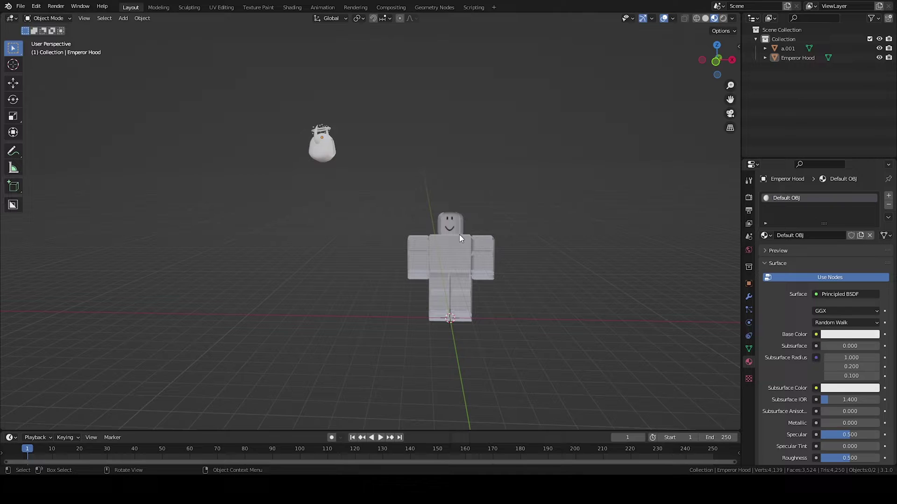
left_click(458, 238)
scroll(814, 400, "down", 15)
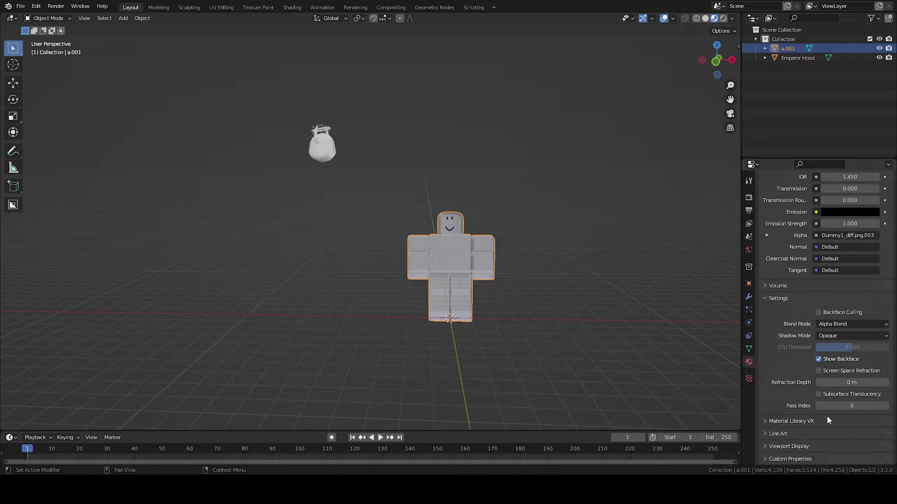
middle_click_drag(584, 311, 508, 245)
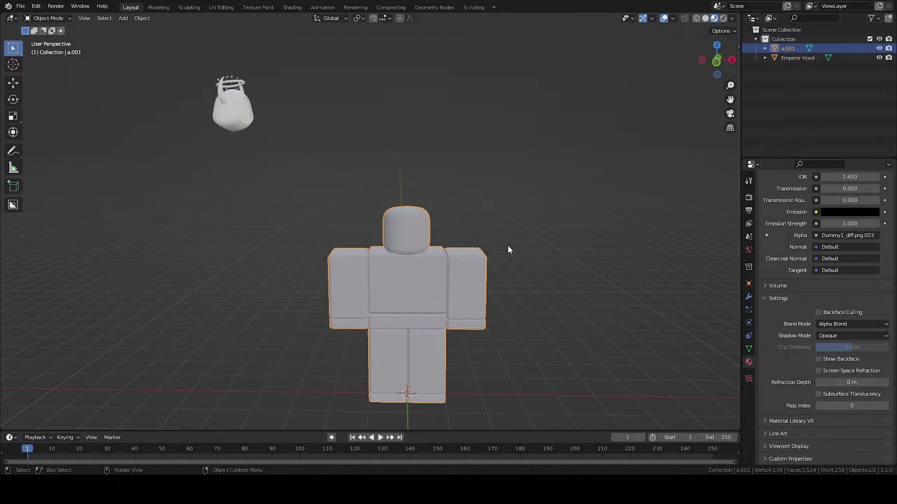
Step: Rotate the rig around the Z axis so its face points to the front
key("r")
key("z")
right_click(508, 245)
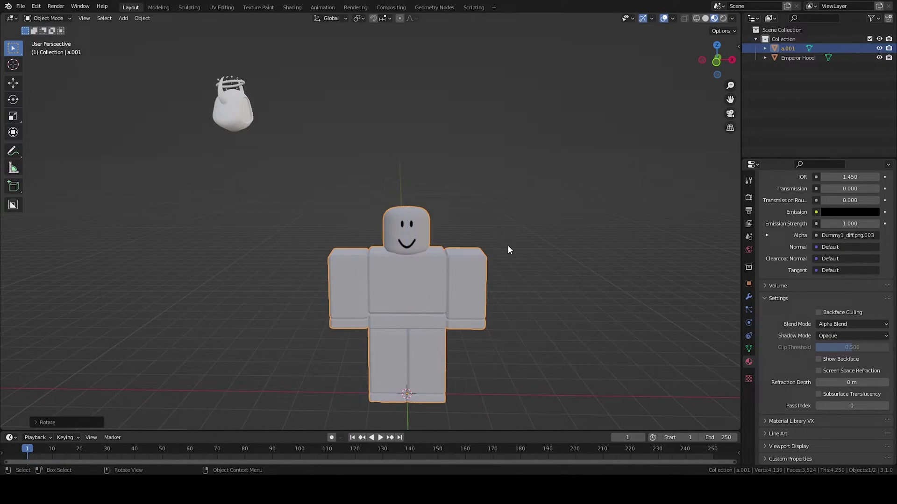
left_click(550, 270)
middle_click_drag(550, 271, 531, 259, "shift")
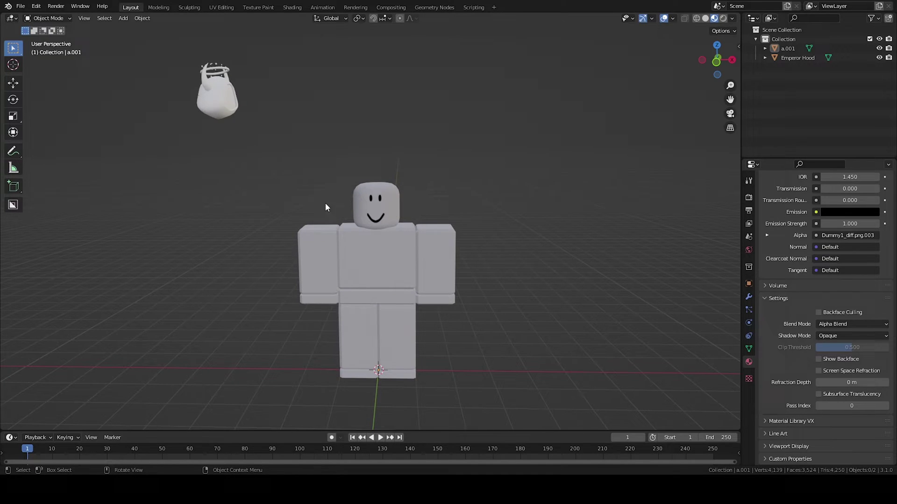
middle_click_drag(325, 206, 382, 238)
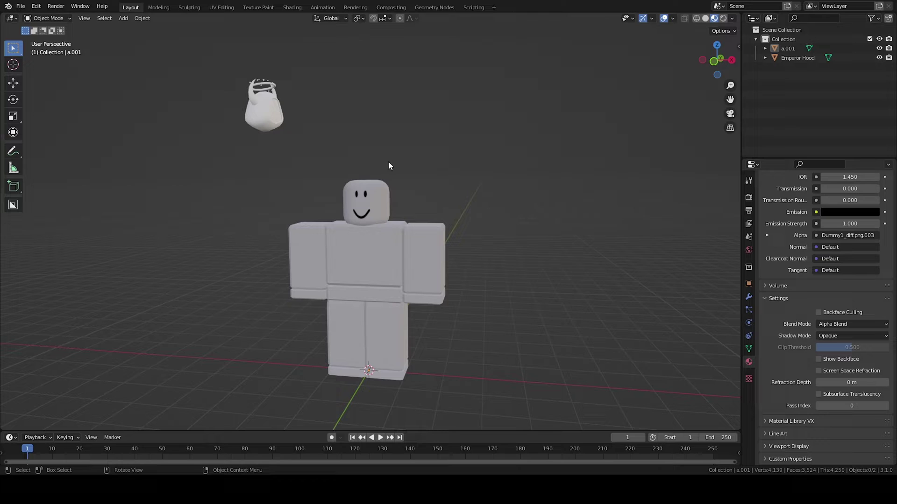
Step: Reset the Emperor Hood's Z rotation to 0°
left_click(286, 115)
middle_click_drag(290, 116, 435, 203)
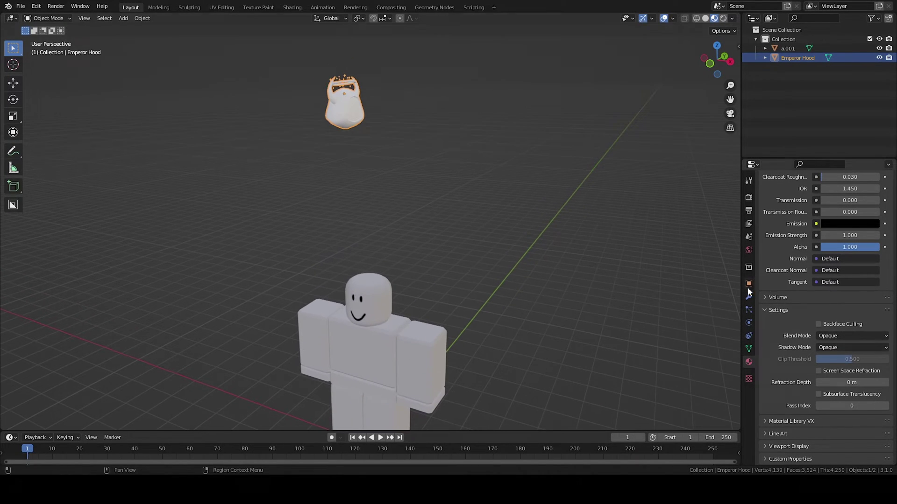
left_click(748, 285)
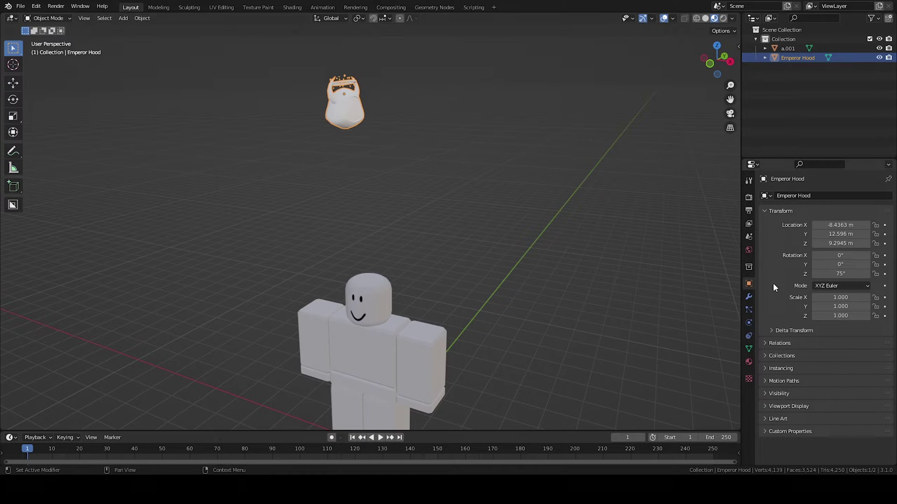
right_click(843, 274)
left_click(844, 273)
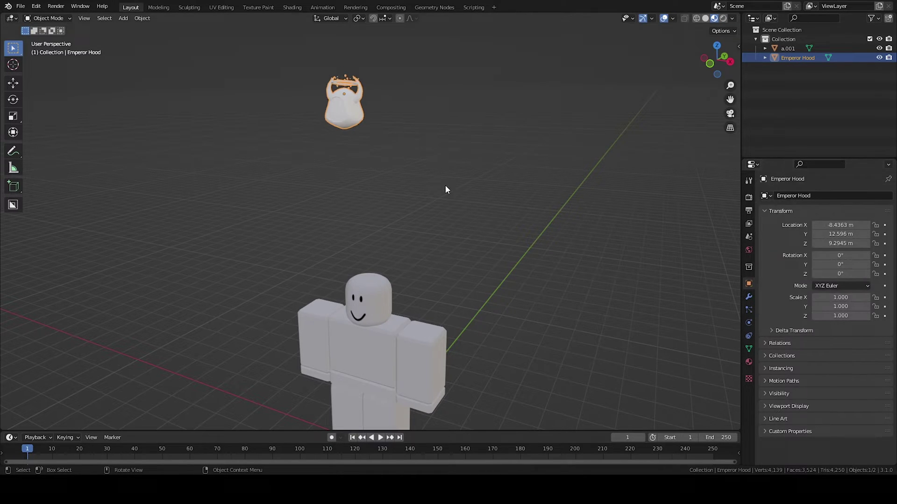
middle_click_drag(462, 212, 352, 150)
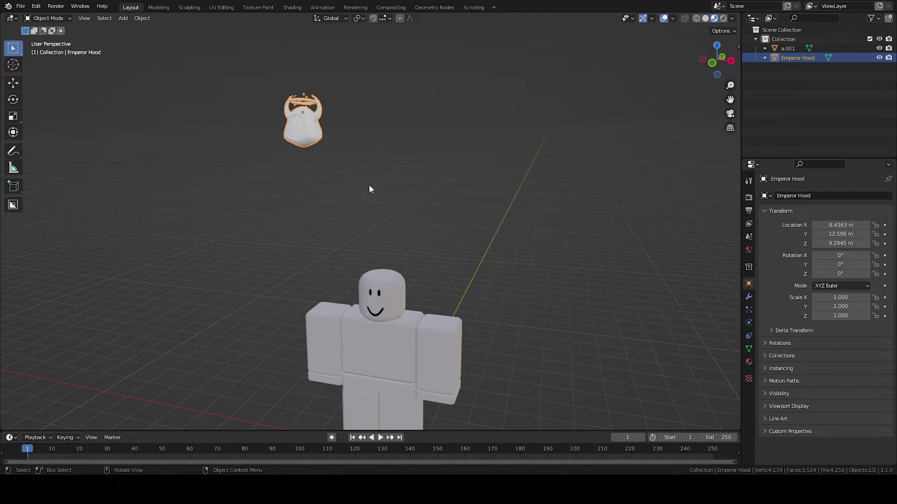
Step: Set the Emperor Hood's origin to the 3D cursor and bring its geometry to that origin
scroll(369, 186, "down", 3)
scroll(395, 210, "down", 1, "shift")
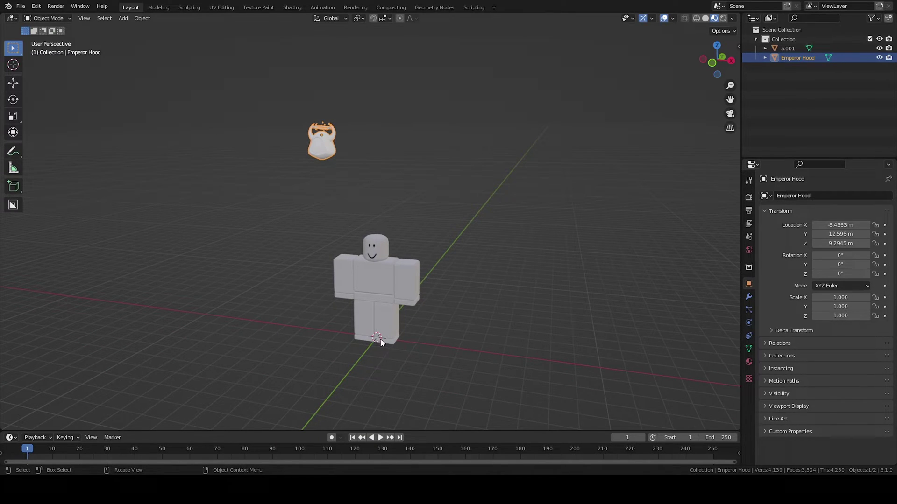
left_click(146, 19)
mouse_move(160, 39)
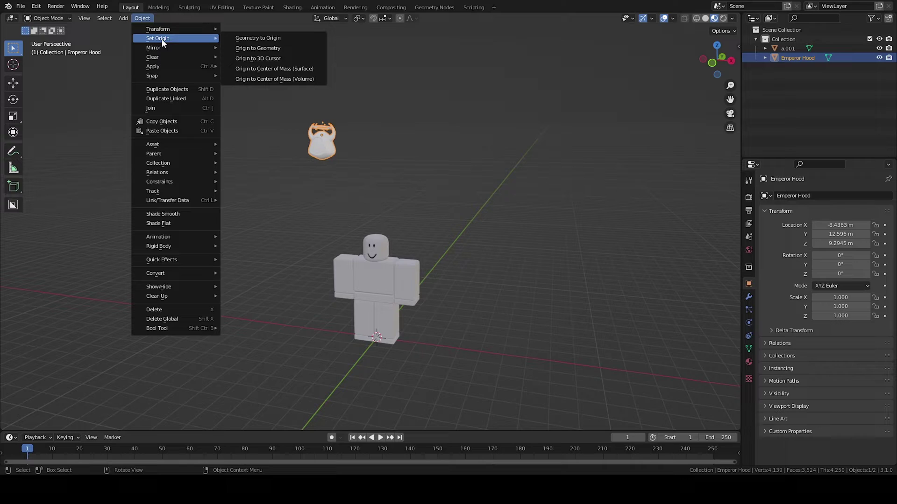
left_click(257, 59)
left_click(142, 18)
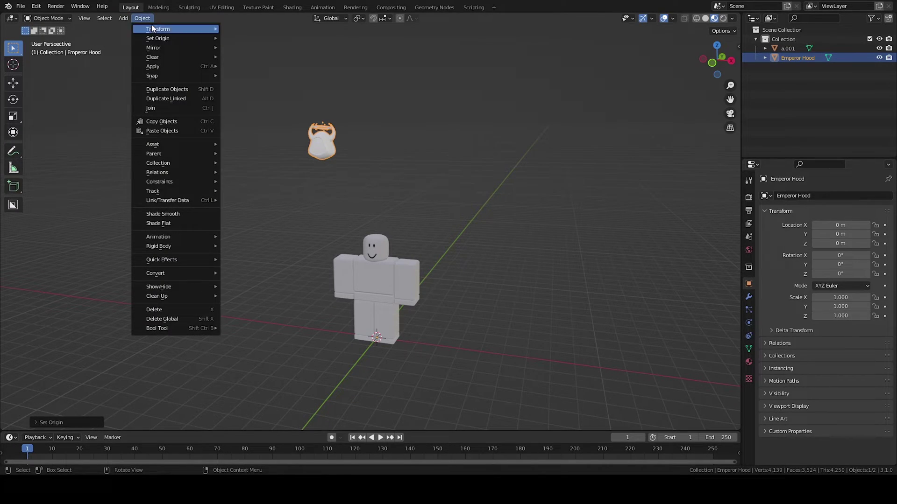
mouse_move(207, 39)
left_click(257, 38)
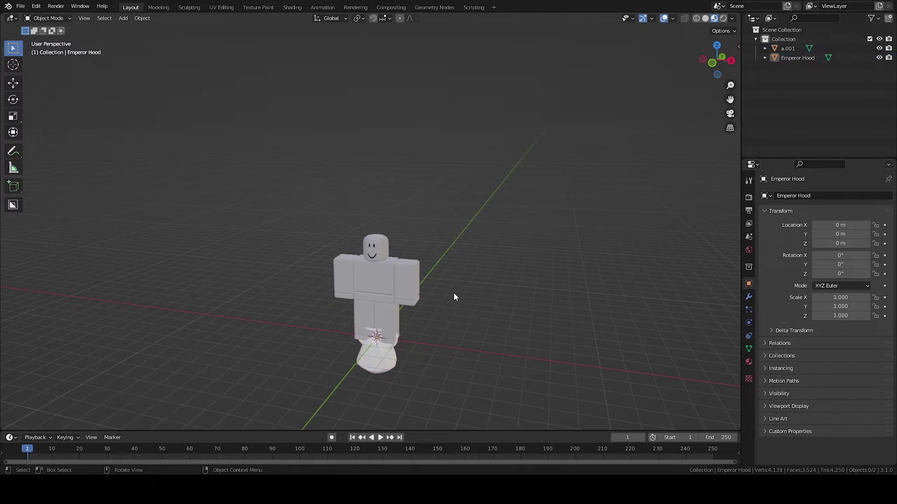
Step: Raise the Emperor Hood along Z to about 5.36 m so it sits over the rig's head
middle_click_drag(453, 292, 469, 333)
scroll(456, 331, "up", 3)
key("g")
key("z")
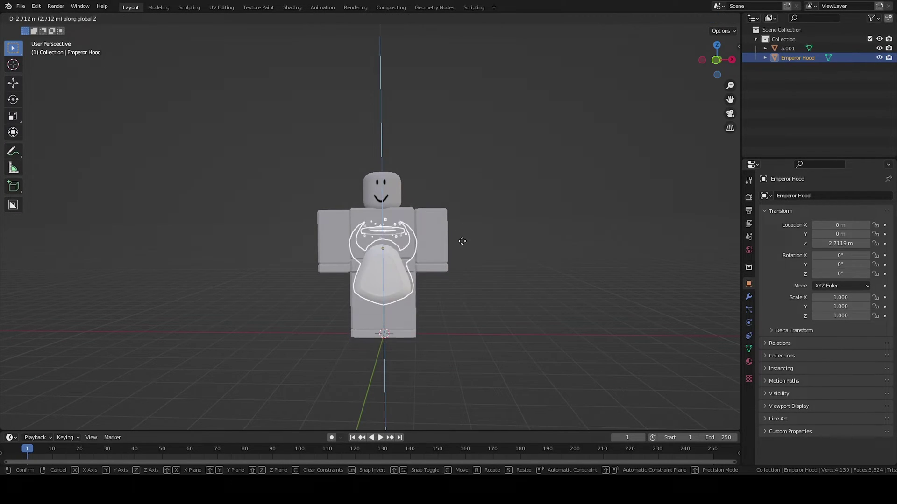
left_click(476, 180)
scroll(556, 206, "up", 2)
scroll(511, 240, "up", 2)
middle_click_drag(557, 206, 480, 239)
key("g")
key("z")
left_click(517, 220)
Step: Shift the Emperor Hood along Y to about -0.076 m and raise it to about 5.48 m on Z
key("g")
key("y")
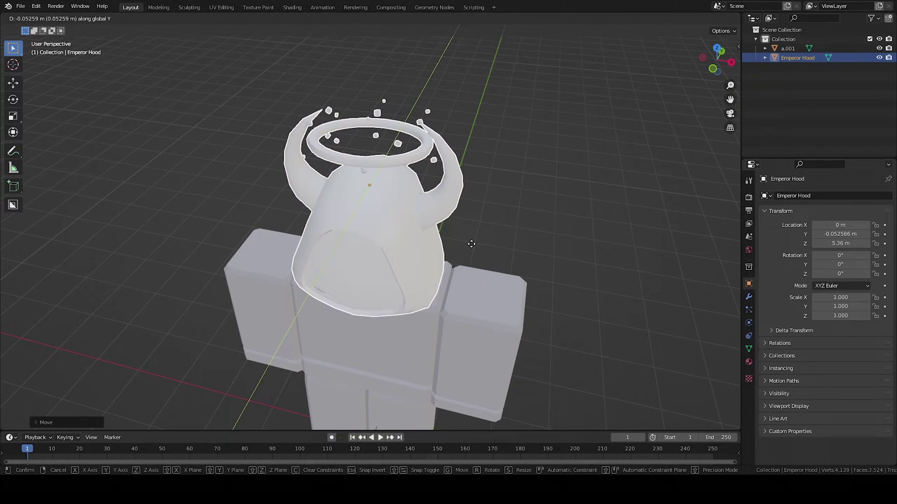
left_click(471, 245)
middle_click_drag(471, 245, 335, 200)
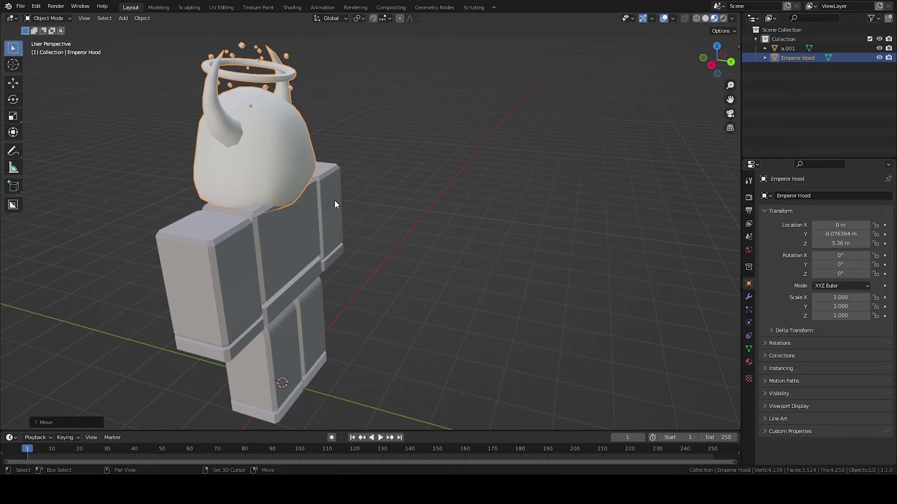
scroll(335, 200, "up", 4)
middle_click_drag(395, 230, 475, 260)
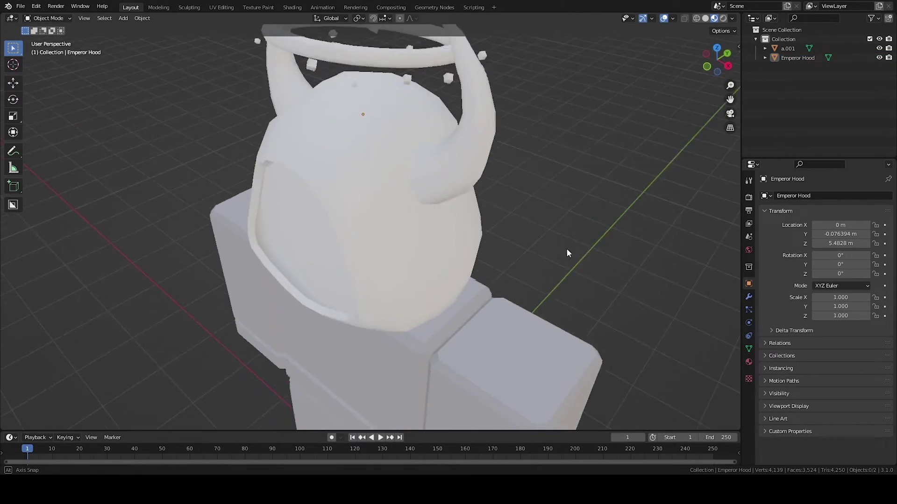
middle_click_drag(567, 248, 466, 213)
scroll(486, 236, "down", 4)
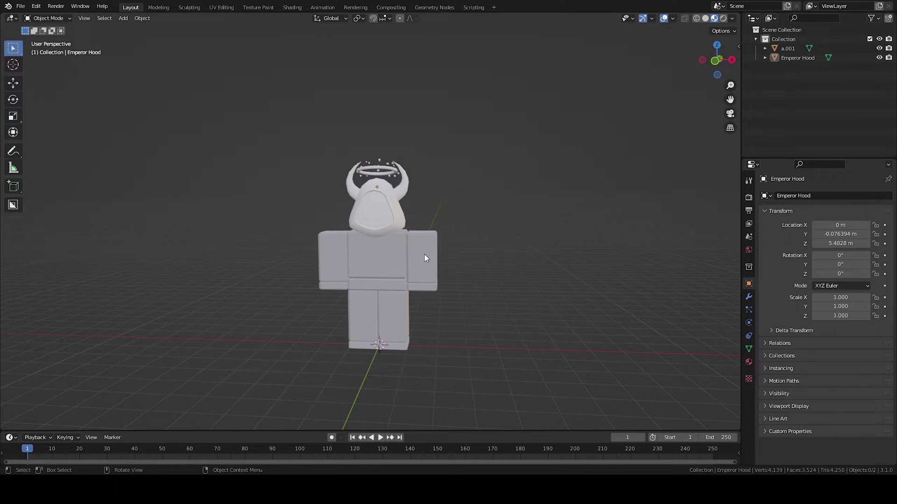
Step: Check the hood's fit from the front, and delete the block rig so only the Emperor Hood remains
middle_click_drag(424, 257, 520, 235)
scroll(474, 255, "up", 6)
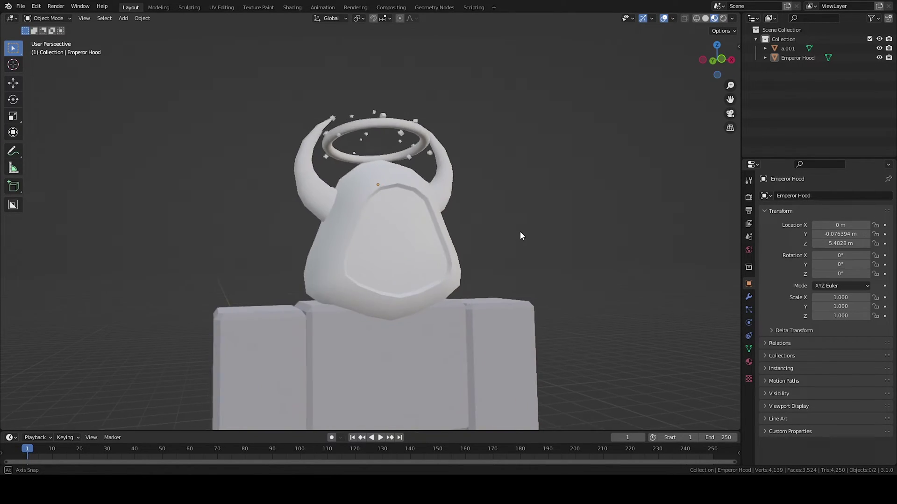
scroll(512, 242, "down", 3)
scroll(422, 222, "up", 4)
middle_click_drag(423, 222, 459, 261)
left_click(462, 266)
key("Delete")
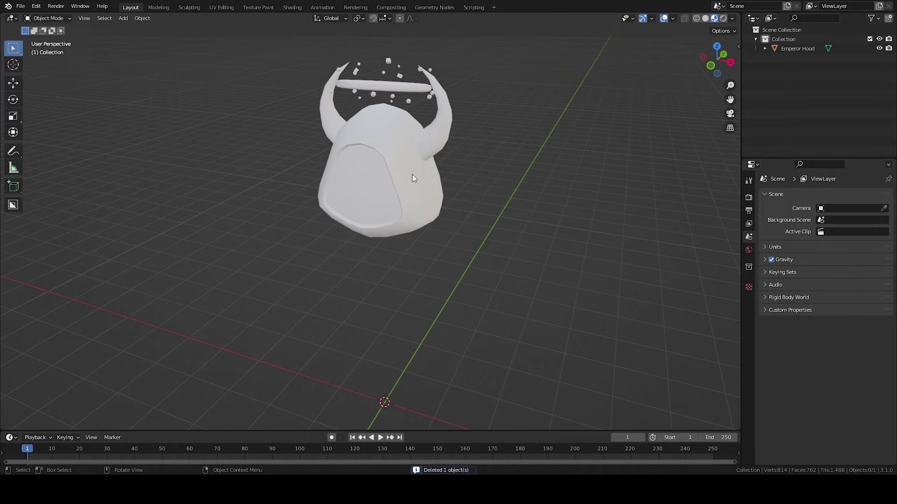
Step: Select the Emperor Hood and bring up the file export options for it
left_click(412, 175)
middle_click_drag(412, 175, 382, 240)
left_click(582, 170)
scroll(382, 240, "down", 2)
left_click(382, 241)
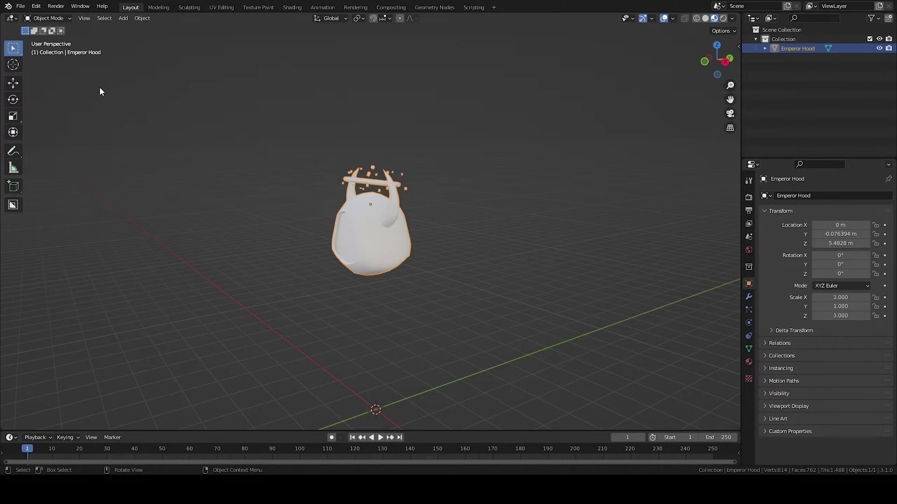
left_click(20, 6)
mouse_move(44, 144)
left_click(21, 7)
middle_click_drag(384, 356, 481, 342)
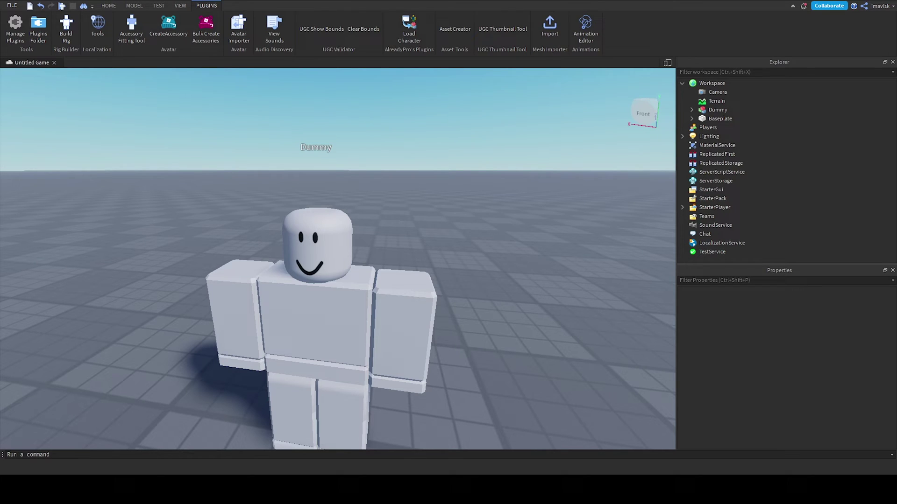
Step: Switch to Roblox Studio and set the imported test hood model's origin position to 0,0,0
right_click_drag(444, 208, 443, 201)
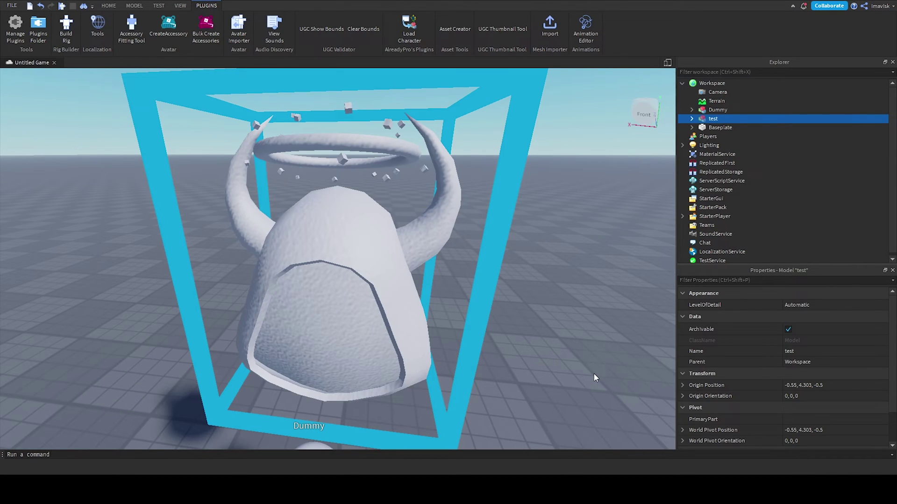
scroll(498, 304, "down", 7)
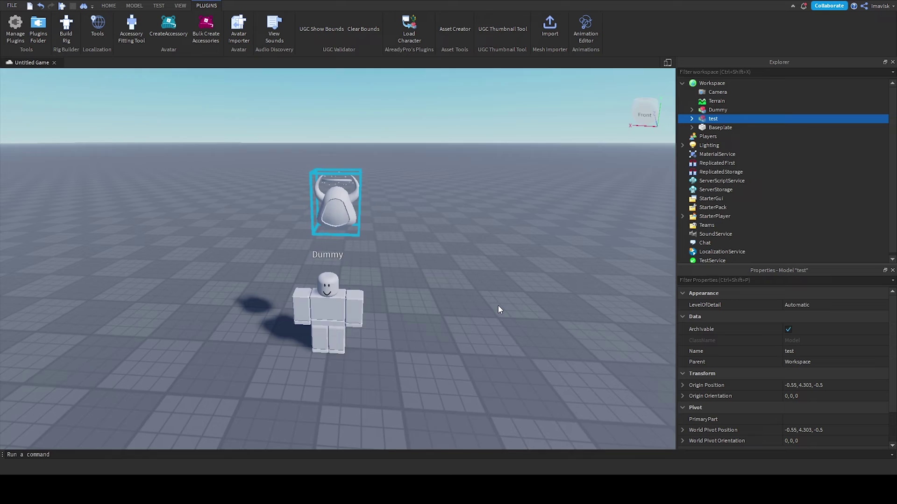
scroll(498, 305, "up", 3)
right_click_drag(498, 306, 424, 280)
right_click_drag(478, 274, 478, 273)
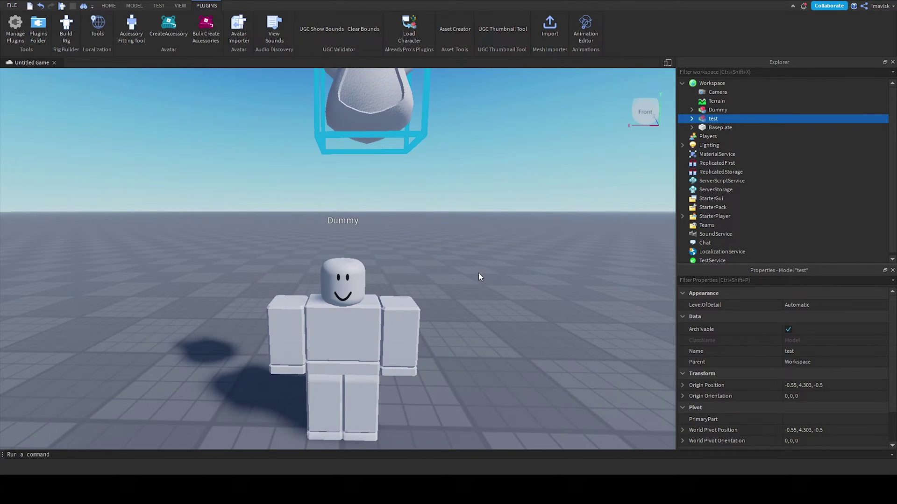
scroll(374, 161, "down", 3)
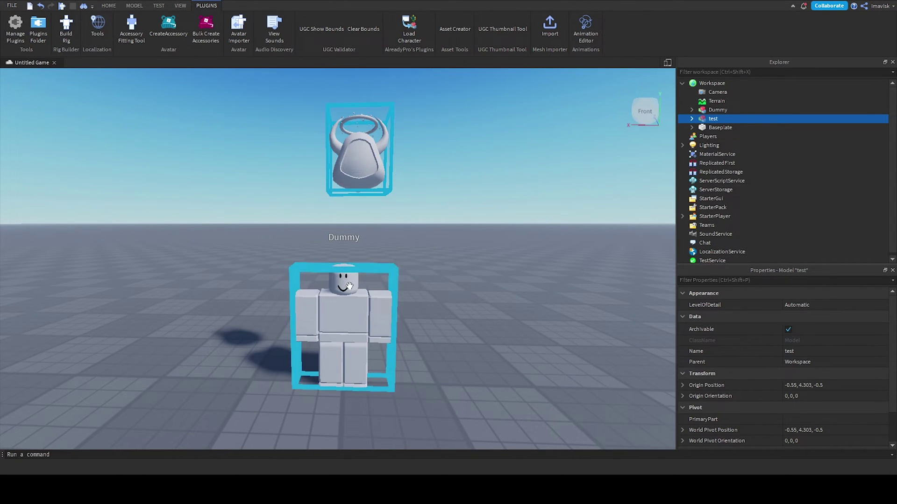
left_click(349, 322)
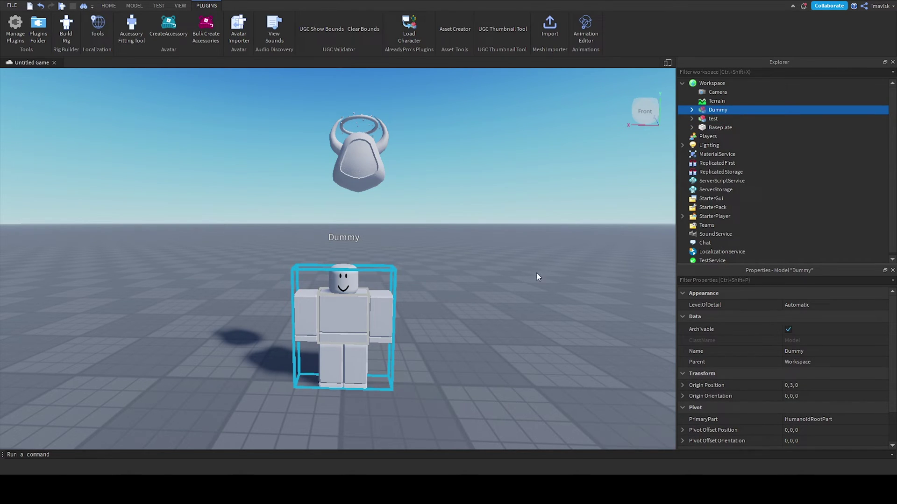
left_click(359, 154)
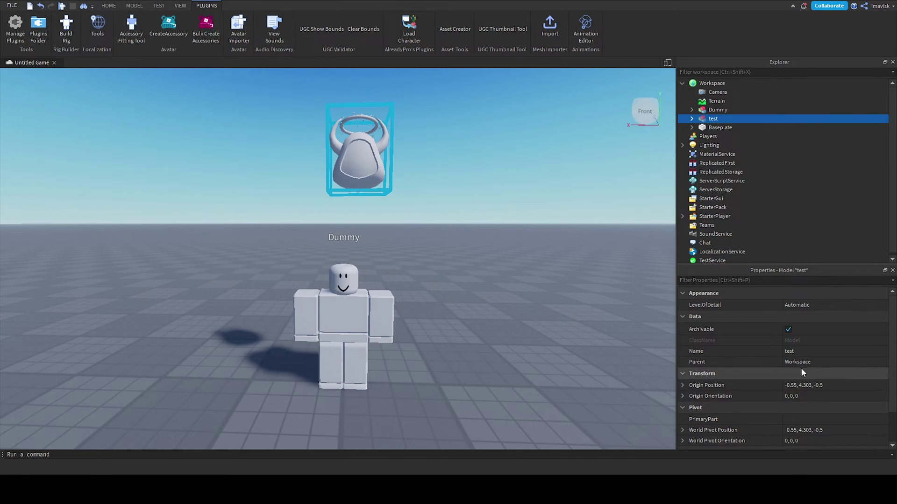
left_click(815, 386)
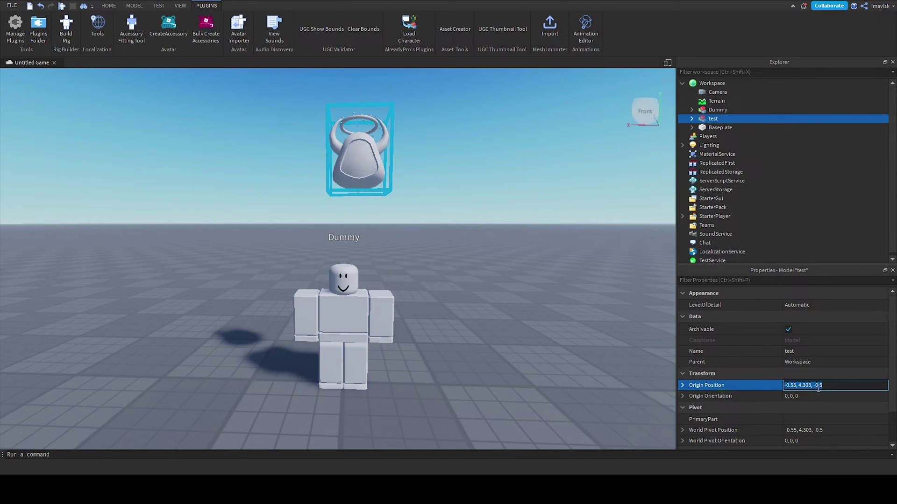
type("0,0,0")
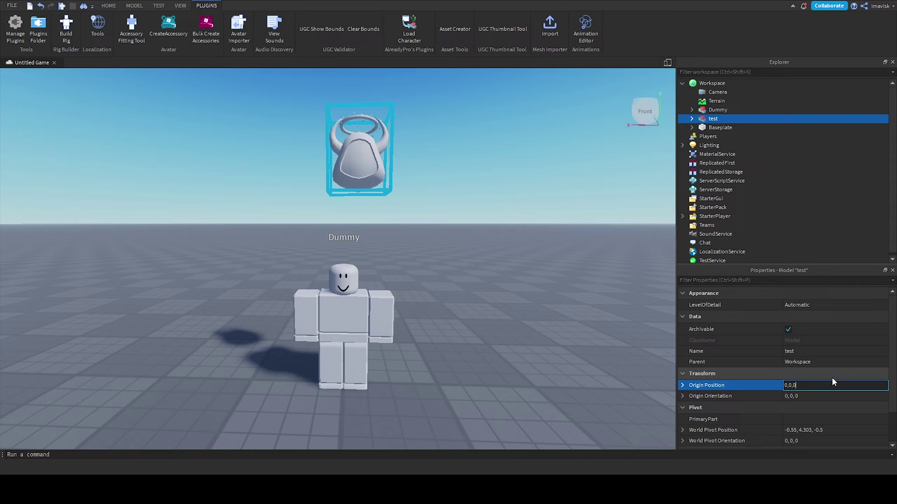
key("Return")
Step: Examine how the hood sits on the Dummy's head from near and far
left_click(477, 284)
scroll(476, 284, "up", 3)
right_click_drag(476, 284, 501, 281)
scroll(476, 284, "down", 3)
scroll(476, 284, "up", 3)
scroll(486, 214, "up", 1)
scroll(472, 163, "down", 3)
scroll(458, 117, "up", 2)
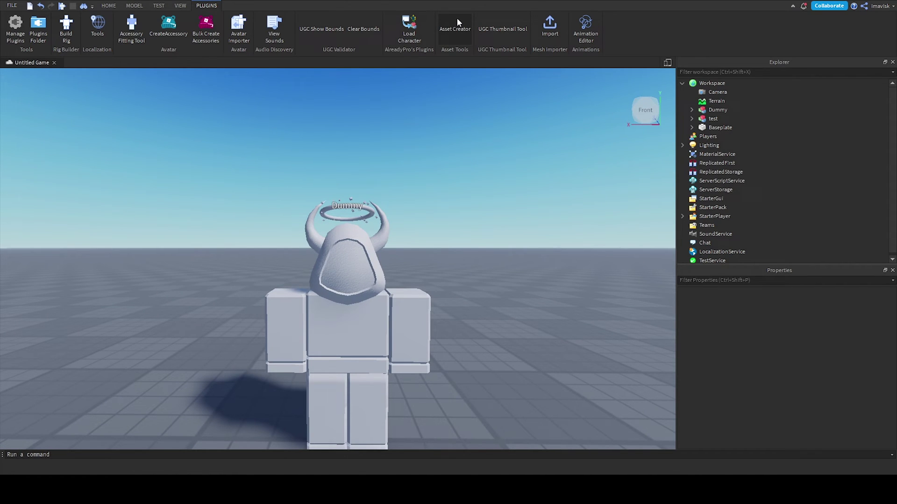
Step: Start the Asset Creator for an Accessory and choose the hood's default mesh as the part to convert
left_click(455, 25)
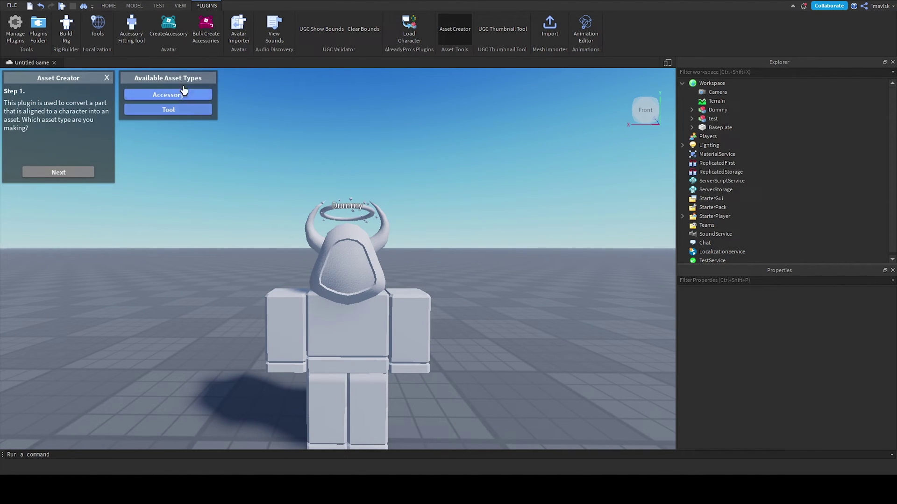
left_click(184, 93)
left_click(343, 260)
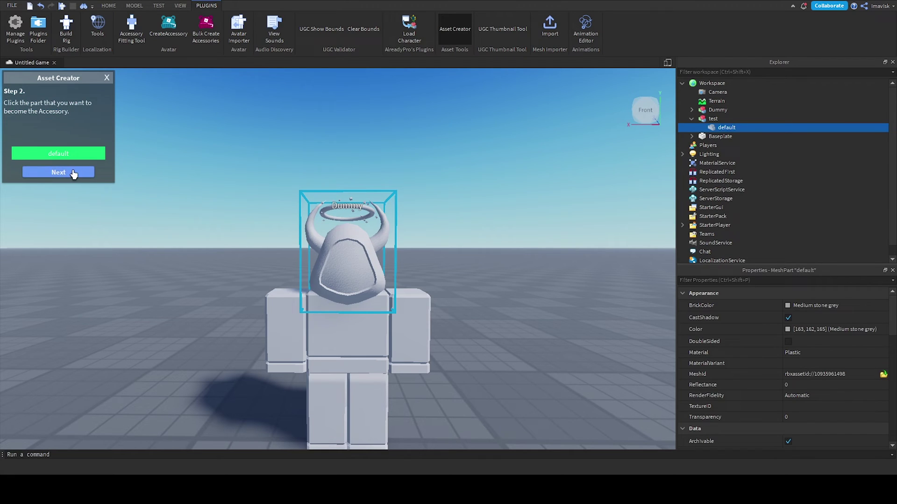
left_click(70, 173)
Step: Create the accessory from the Dummy using HatAttachment and the Classic character type, and close the Asset Creator
left_click(279, 326)
left_click(58, 172)
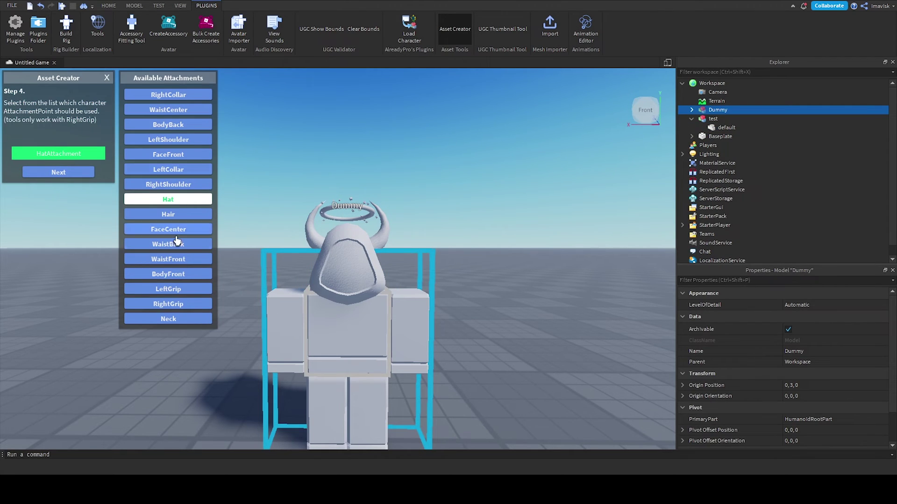
left_click(58, 172)
left_click(168, 94)
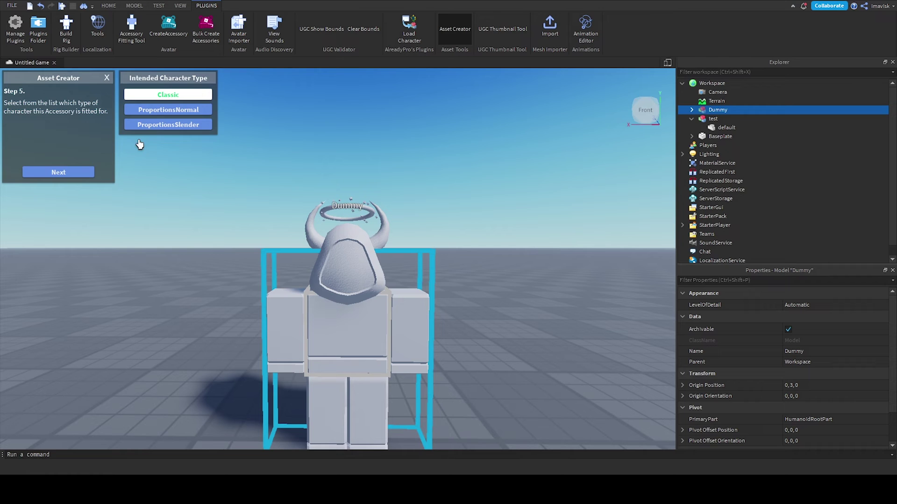
left_click(59, 172)
left_click(107, 79)
Step: Paste a copy of the Dummy into the workspace, away from the original
scroll(350, 168, "down", 5)
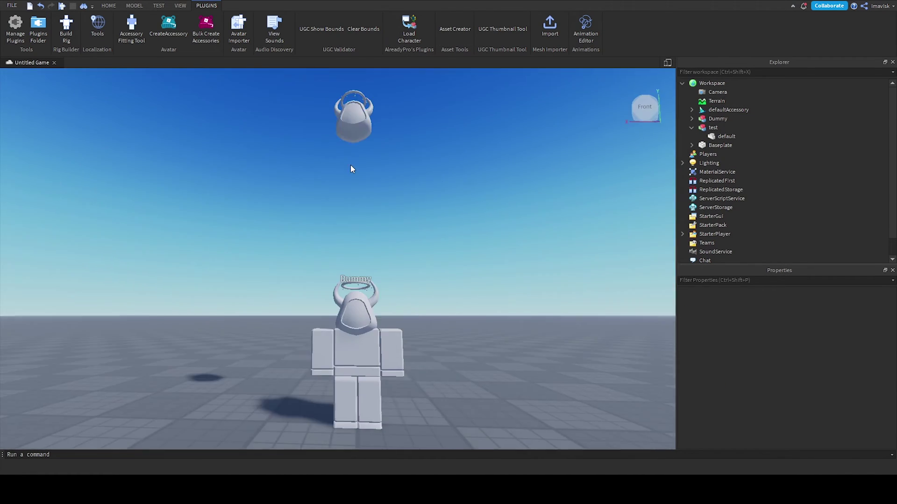
right_click_drag(370, 203, 407, 279)
left_click(360, 295)
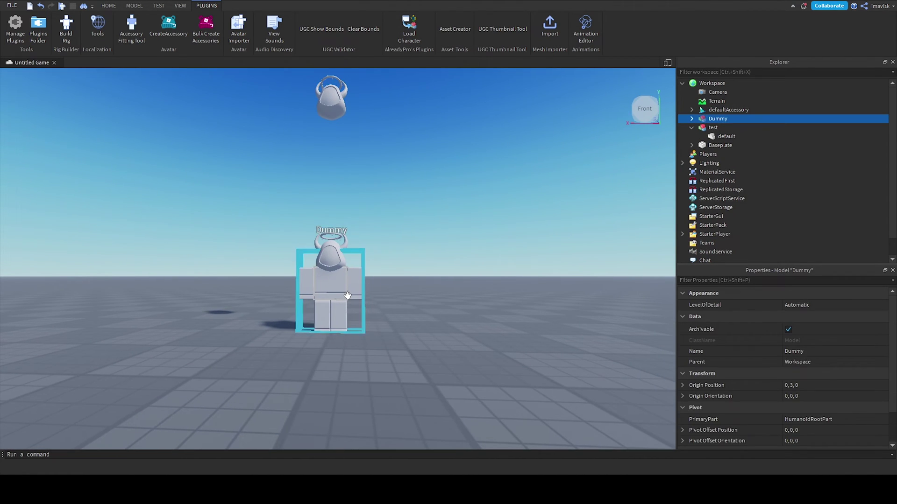
key("ctrl+v")
left_click_drag(344, 183, 448, 224)
right_click_drag(345, 183, 448, 224)
left_click_drag(447, 224, 463, 214)
right_click_drag(448, 224, 463, 214)
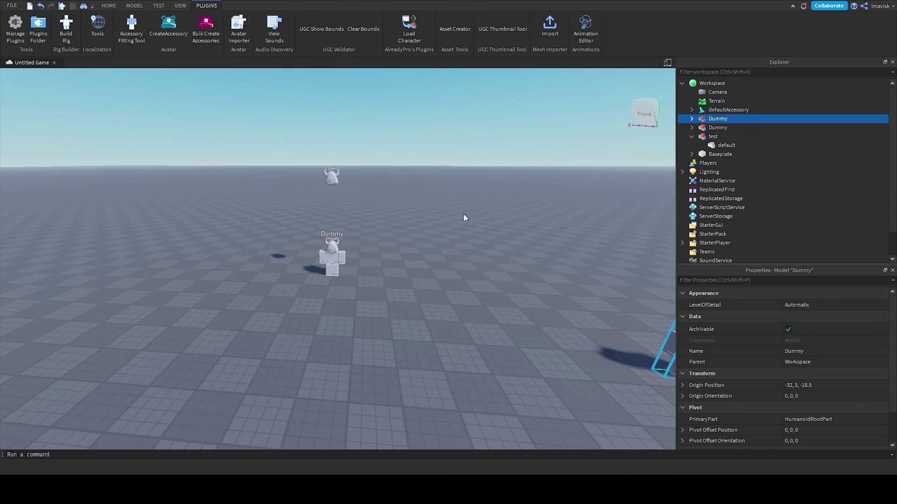
key("w")
key("d")
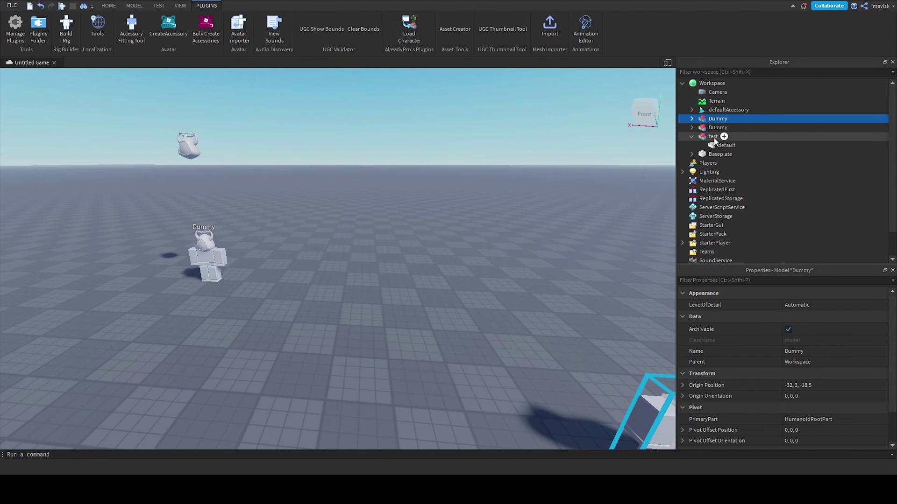
Step: Move defaultAccessory out of the workspace root and into the copied Dummy
left_click(713, 110)
key("ctrl+x")
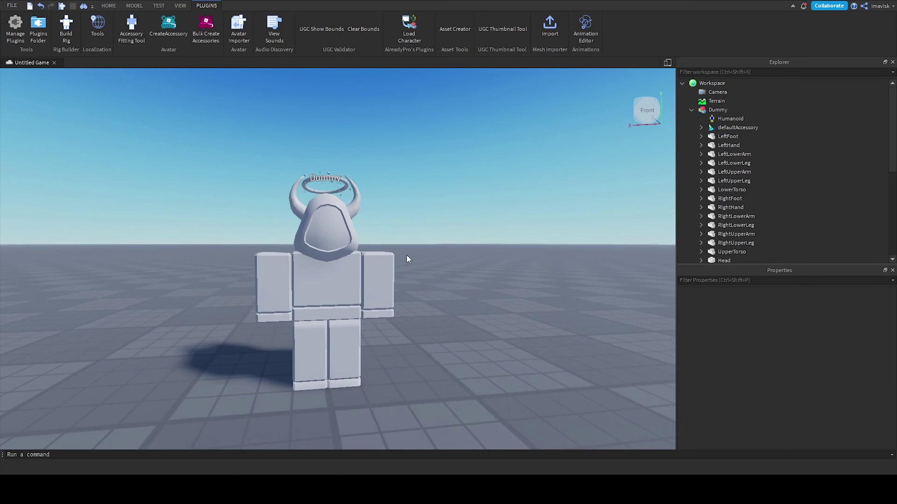
left_click(353, 231)
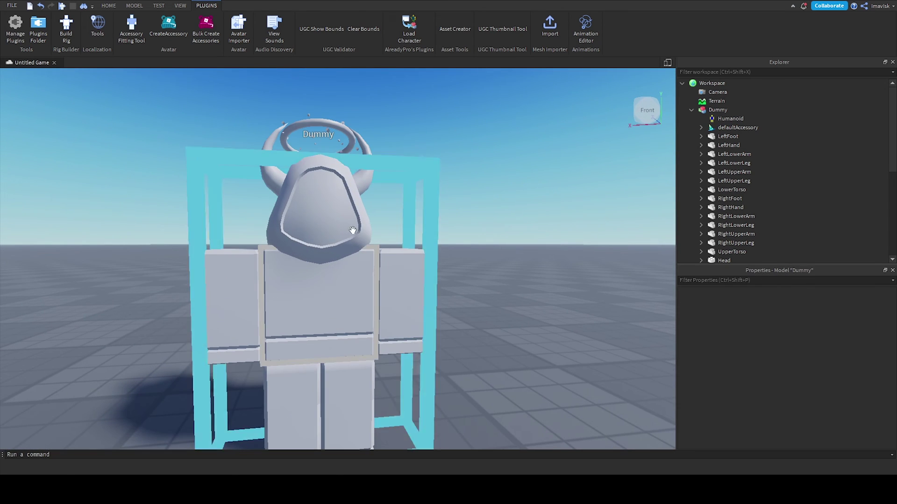
left_click(700, 128)
left_click(714, 137)
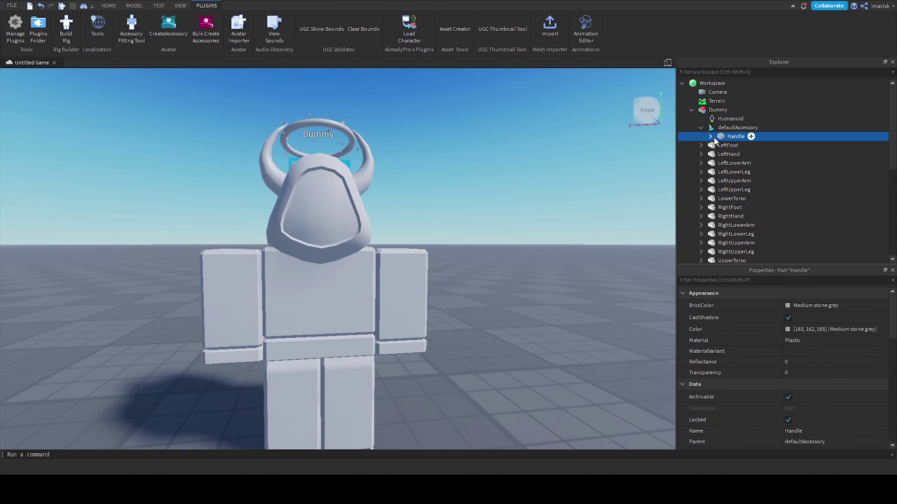
left_click(711, 137)
left_click(750, 172)
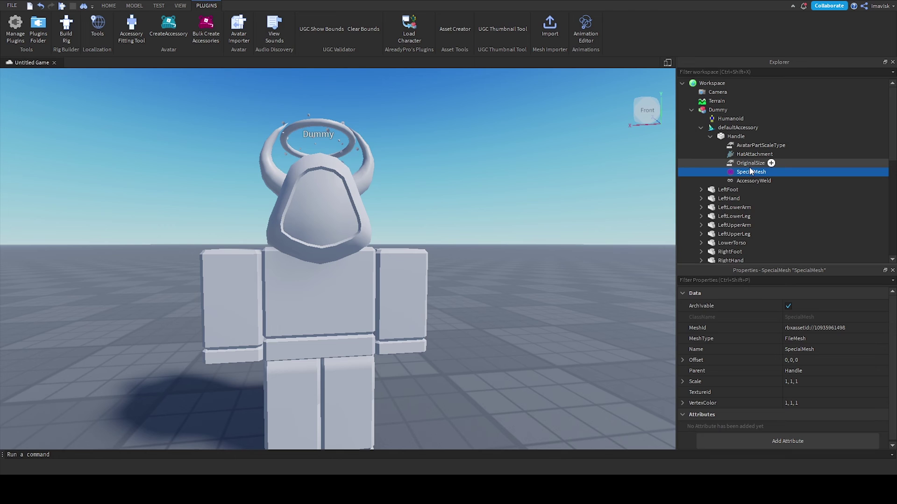
left_click(808, 392)
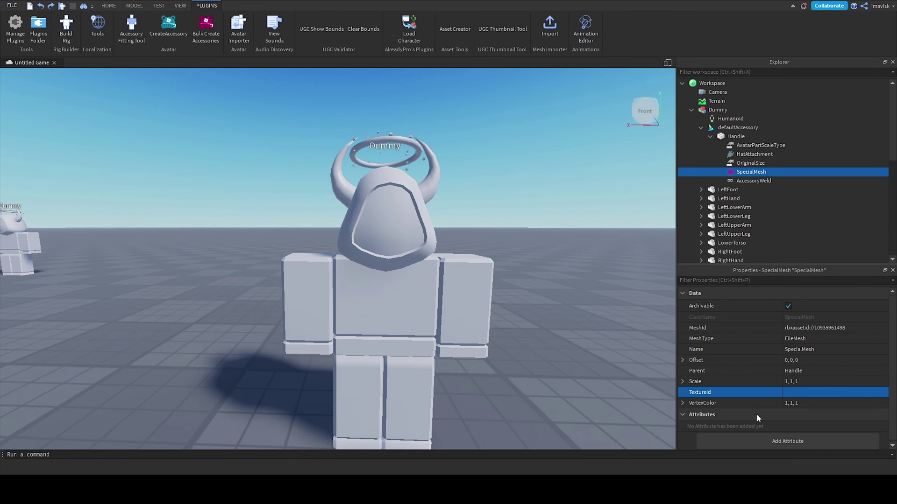
key("ctrl+v")
key("Return")
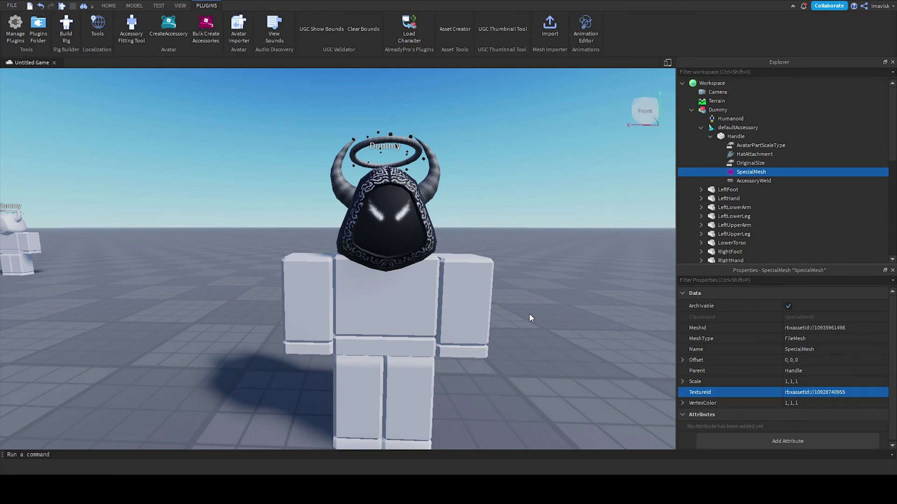
right_click_drag(526, 304, 526, 301)
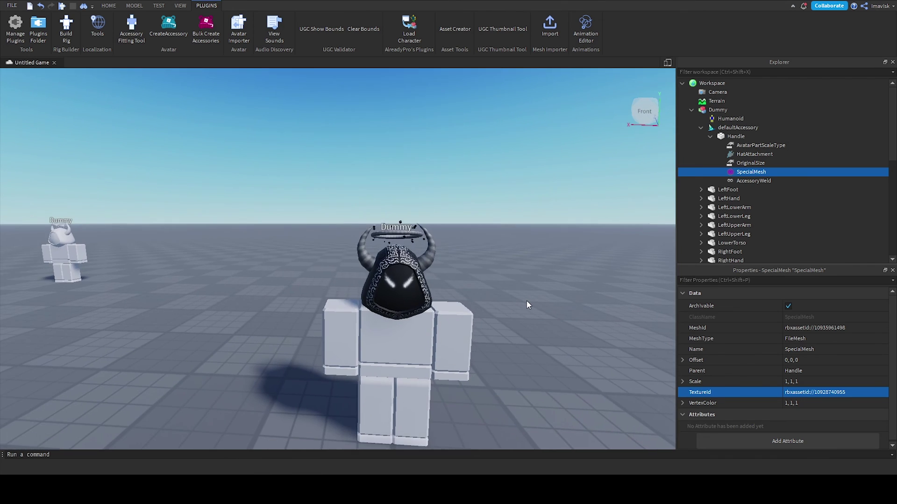
scroll(527, 302, "up", 3)
scroll(527, 301, "down", 8)
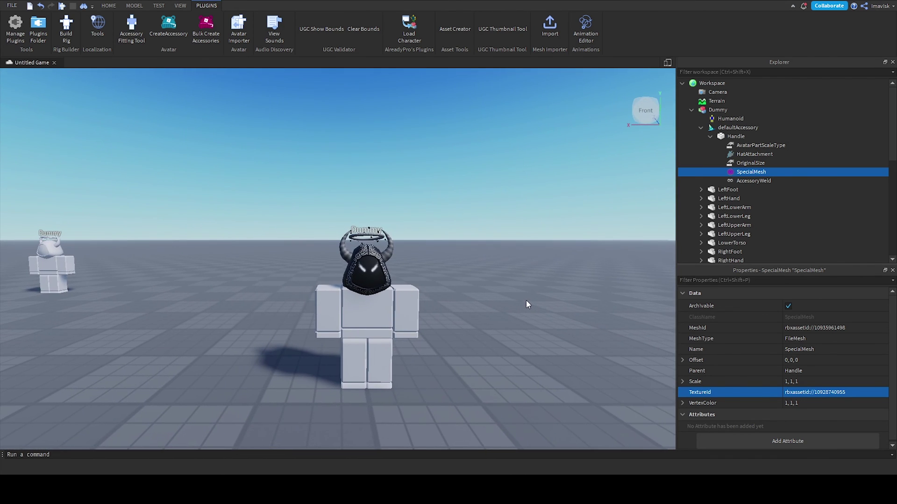